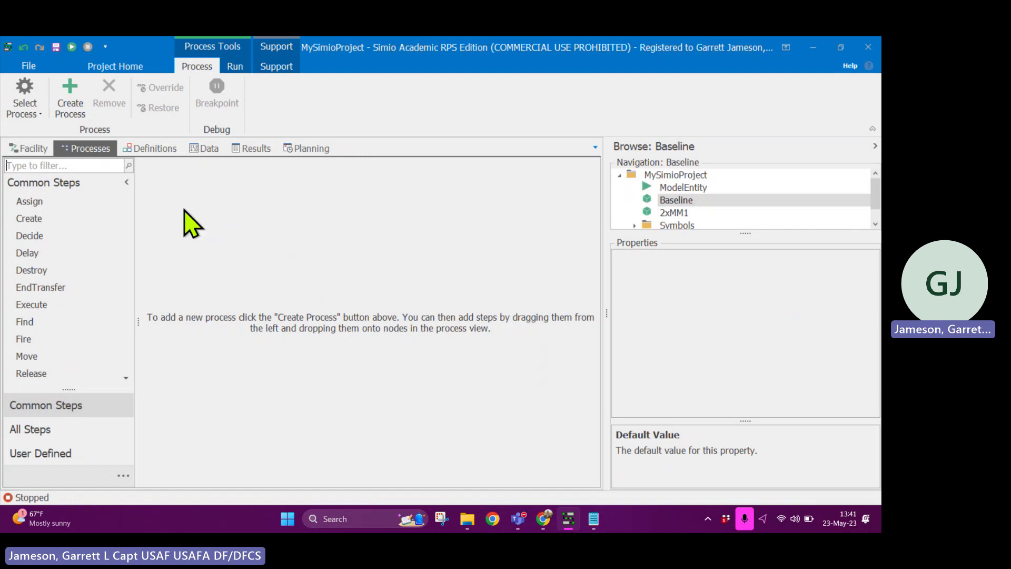
Add a new process and change its Name property from Process1 to MyProcess
left_click(68, 102)
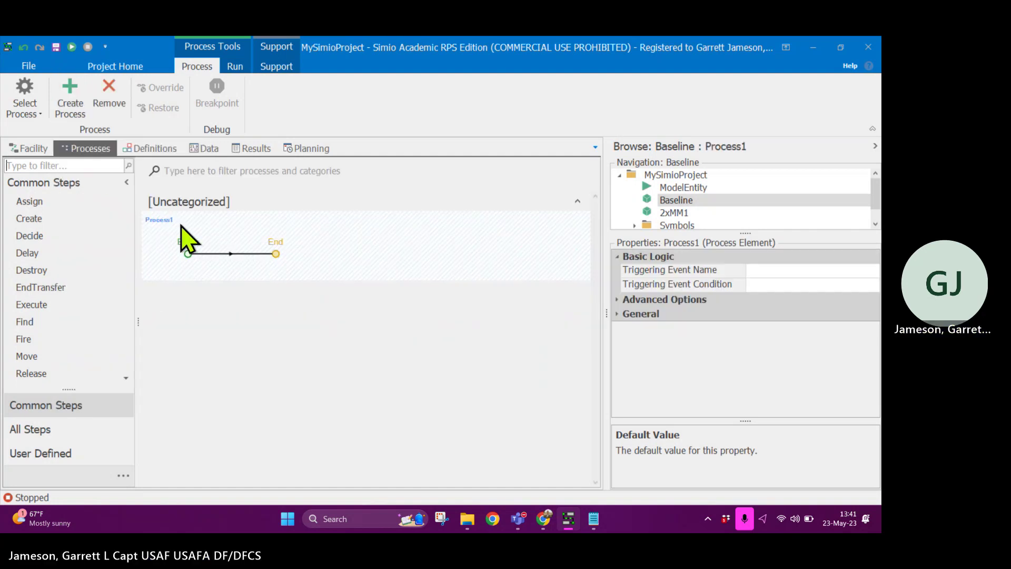
left_click(616, 315)
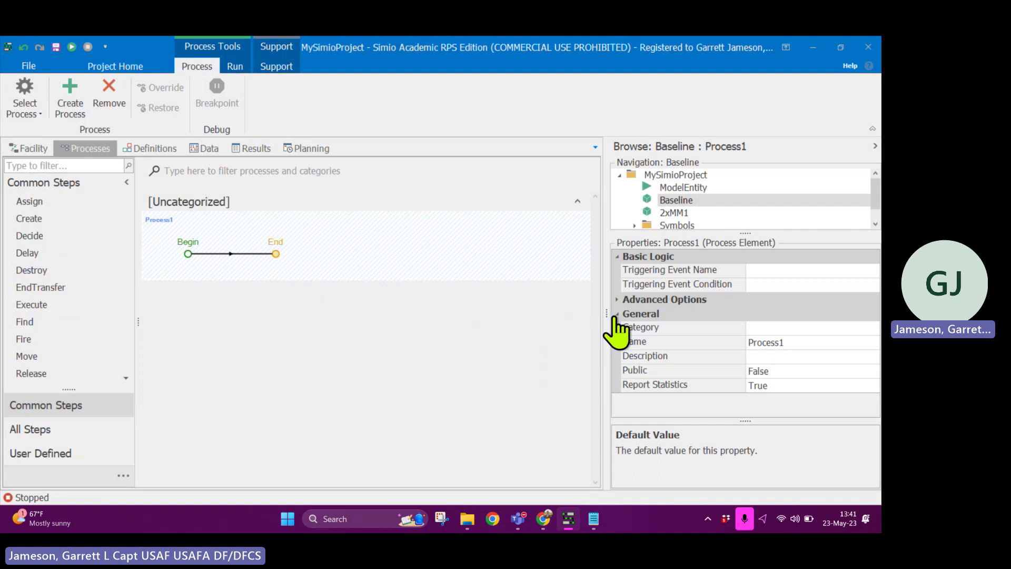
left_click(809, 341)
double_click(809, 342)
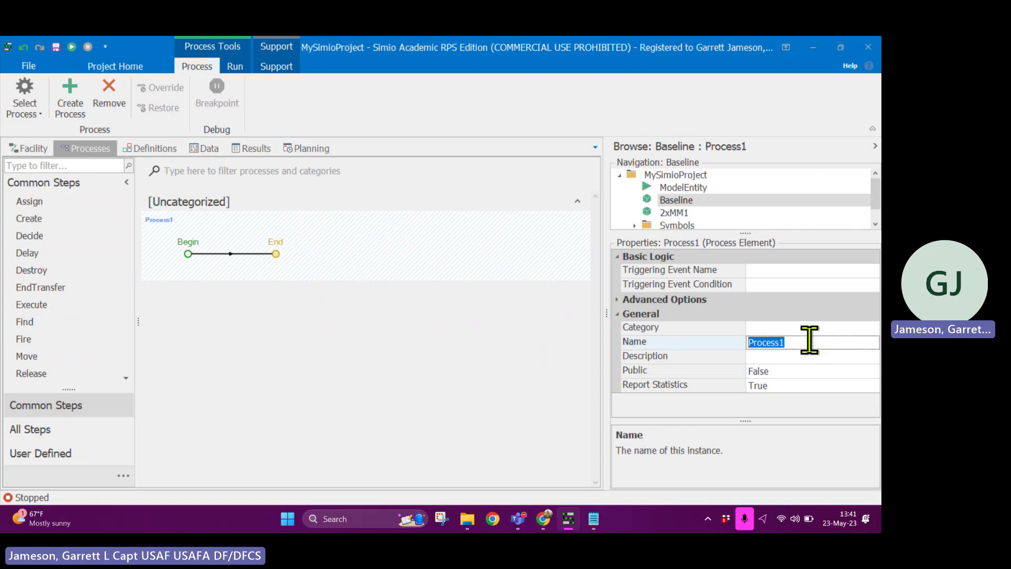
type("My")
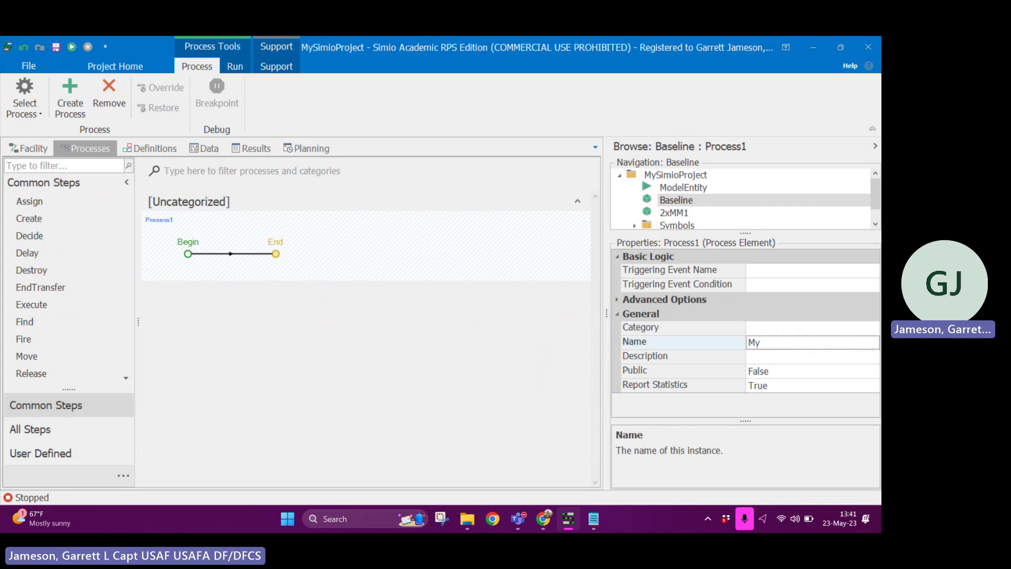
type("Process")
key("Return")
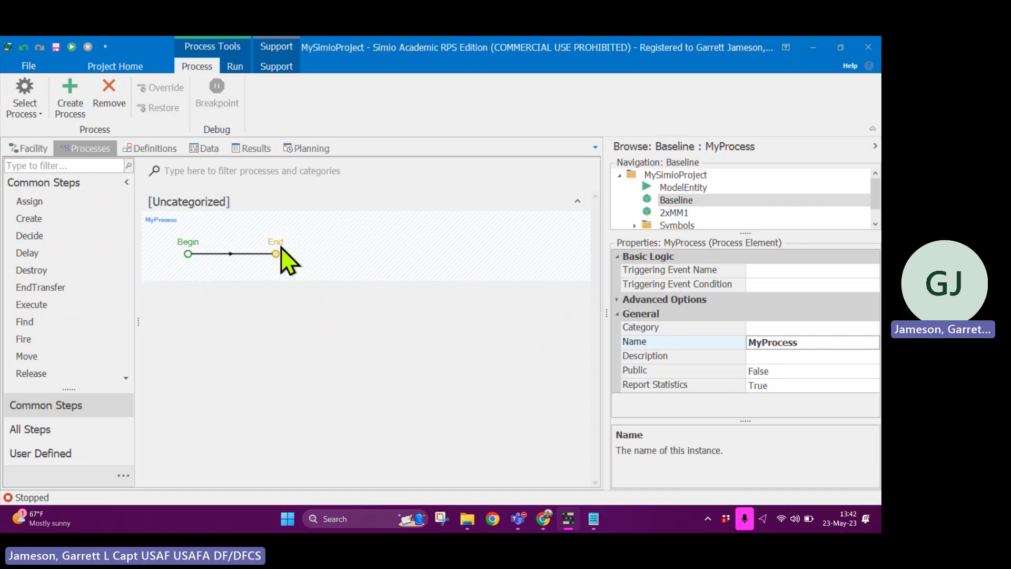
left_click(190, 265)
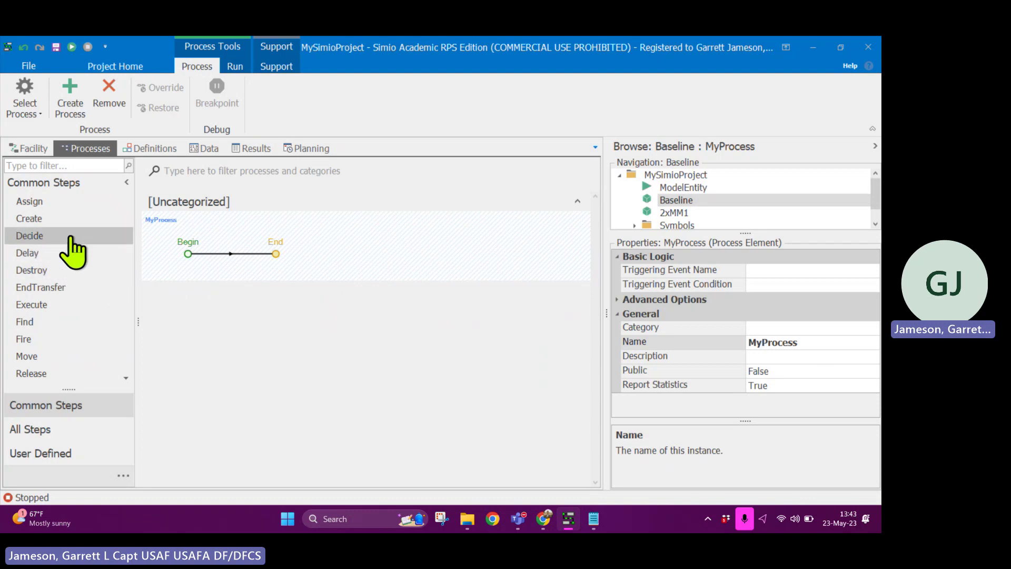
Insert Decide1 between Begin and End, with the condition expression Is.Customer
left_click_drag(78, 240, 281, 256)
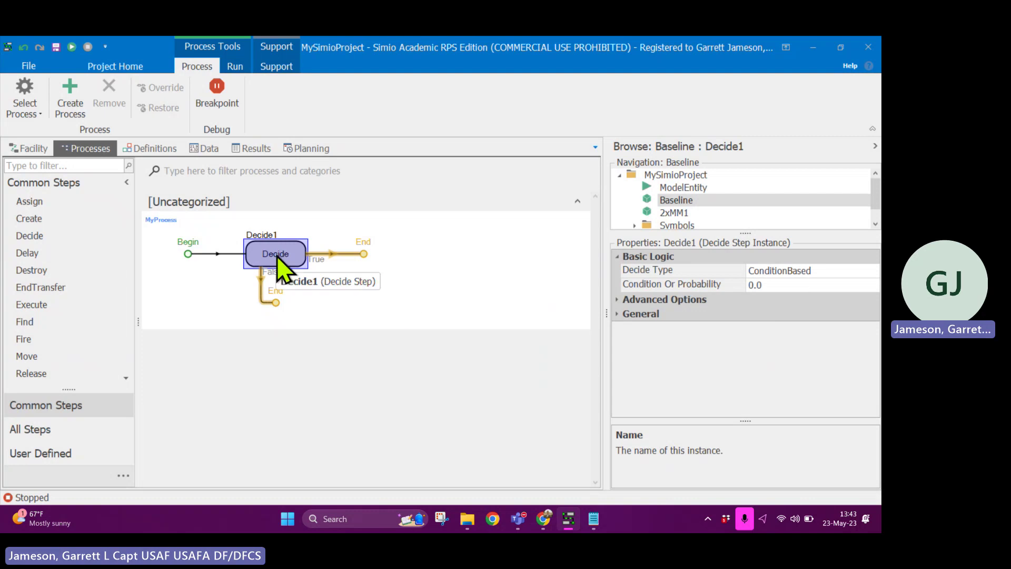
left_click(807, 285)
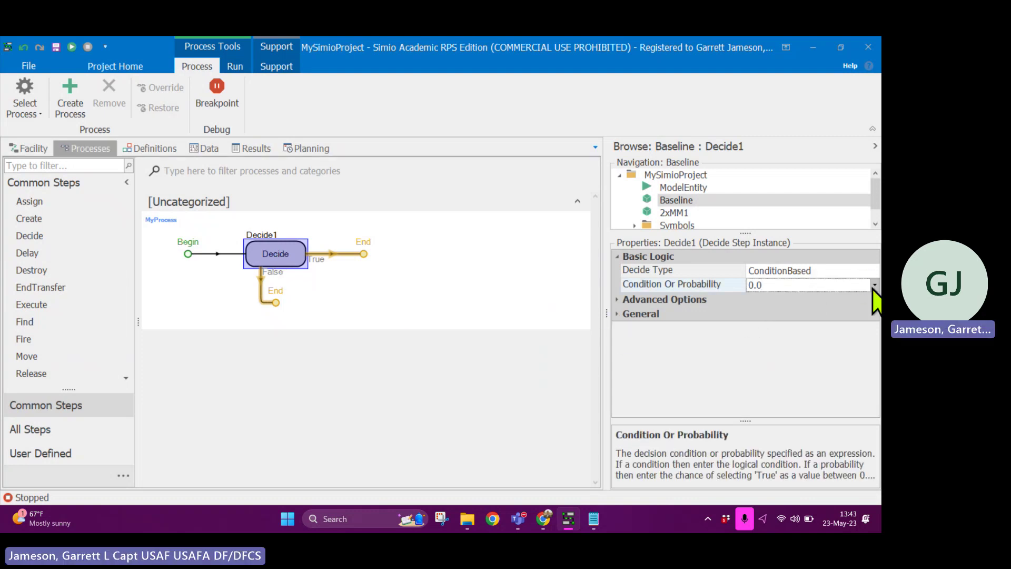
left_click(875, 285)
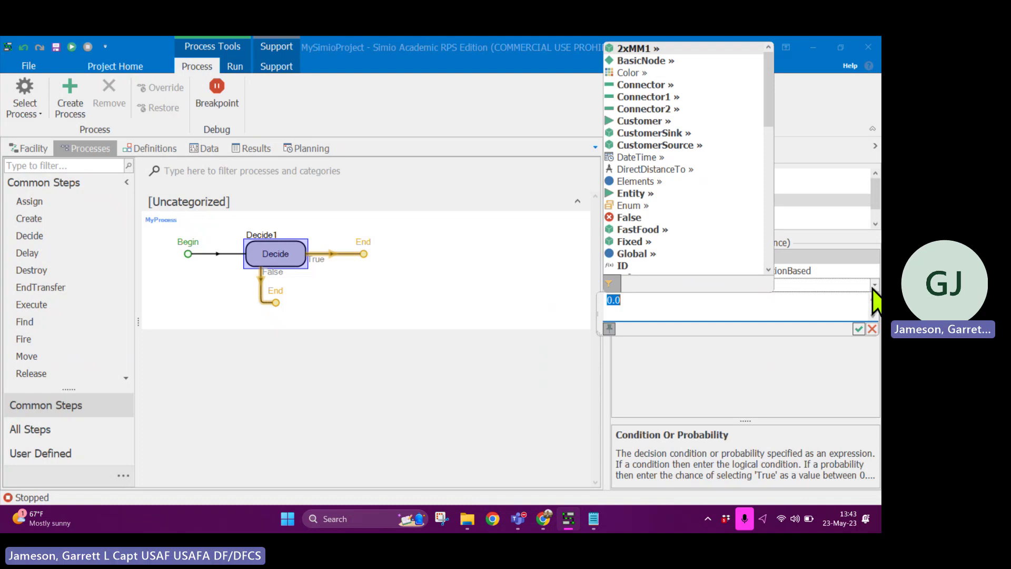
type("is")
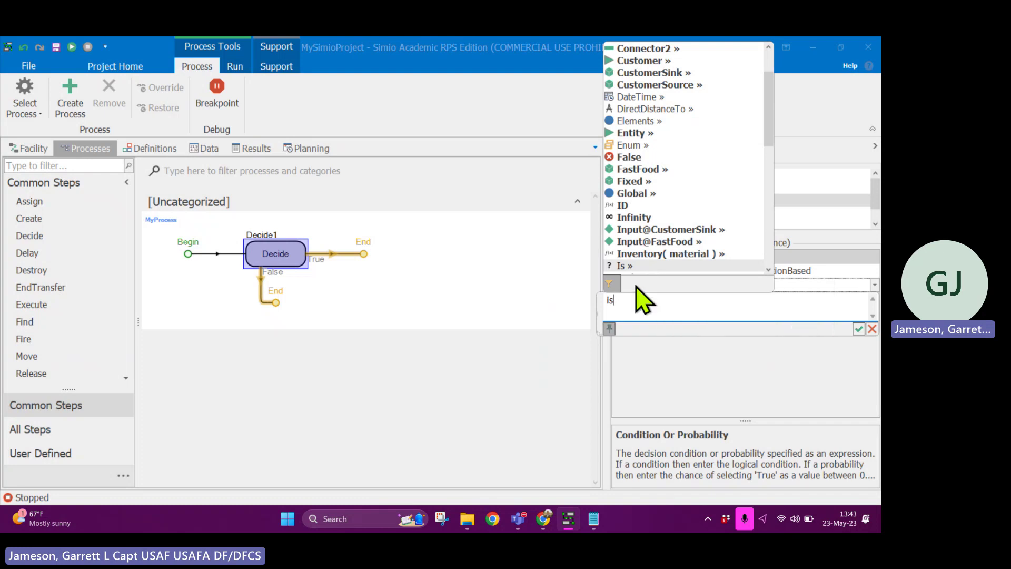
type(".")
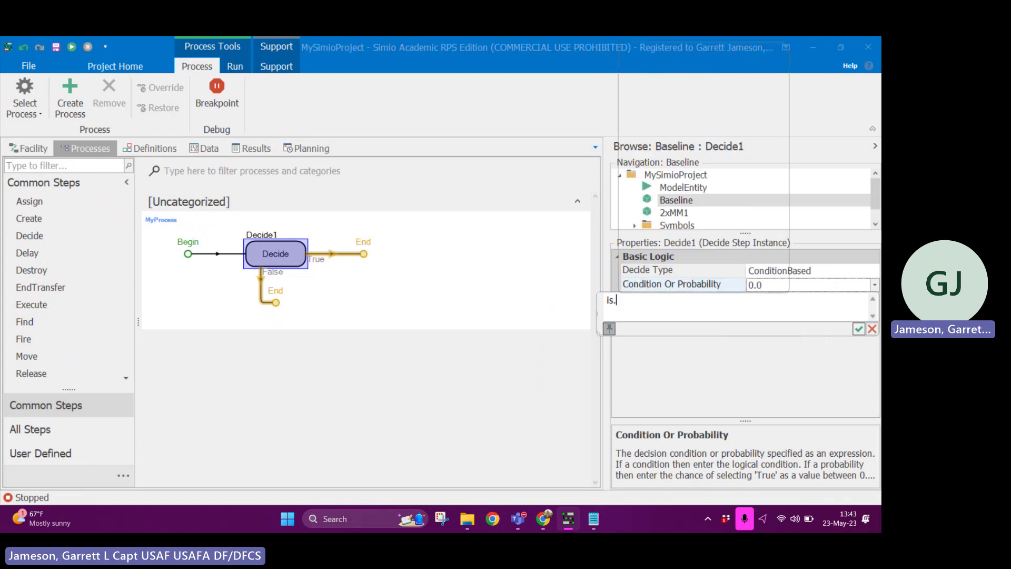
type("cus")
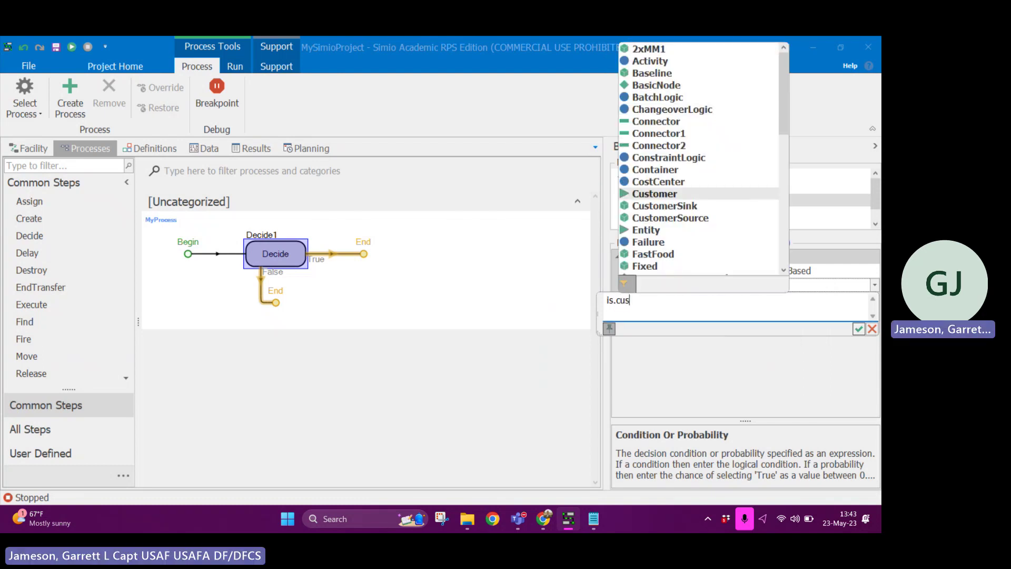
key("Tab")
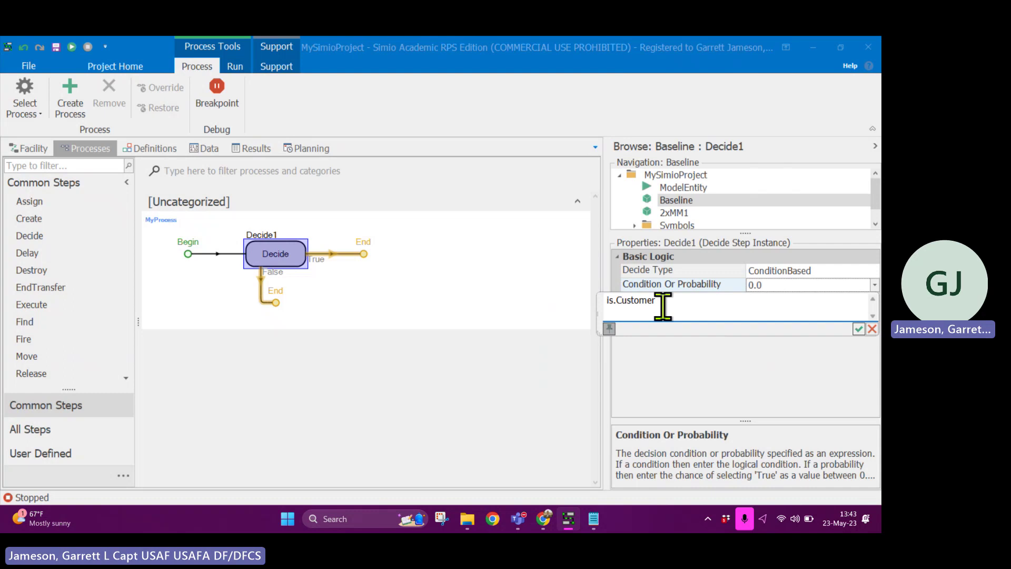
left_click(859, 329)
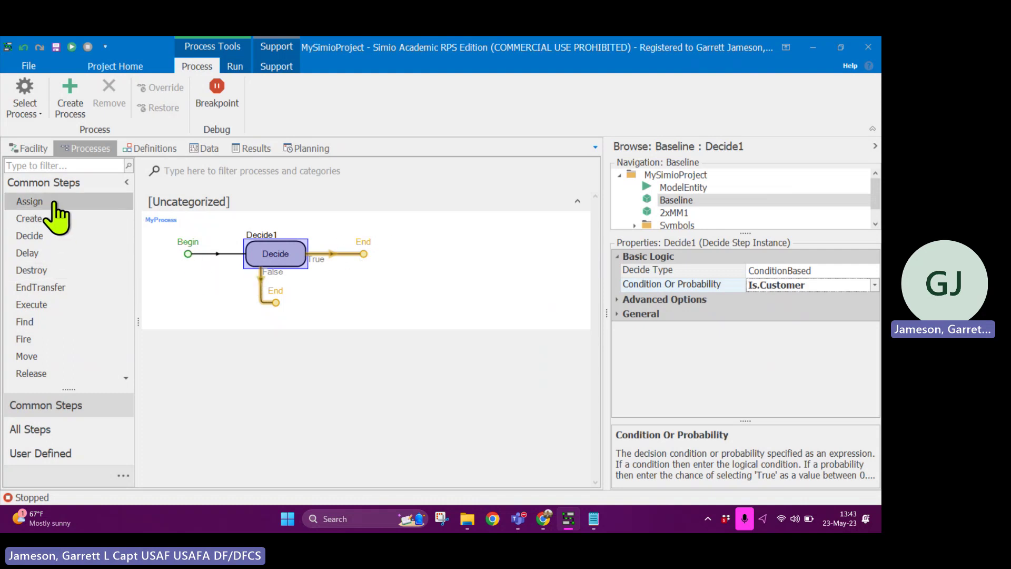
Add Assign1 on Decide1's True branch, plus a second Assign, Assign2, placed after it
left_click_drag(59, 203, 387, 255)
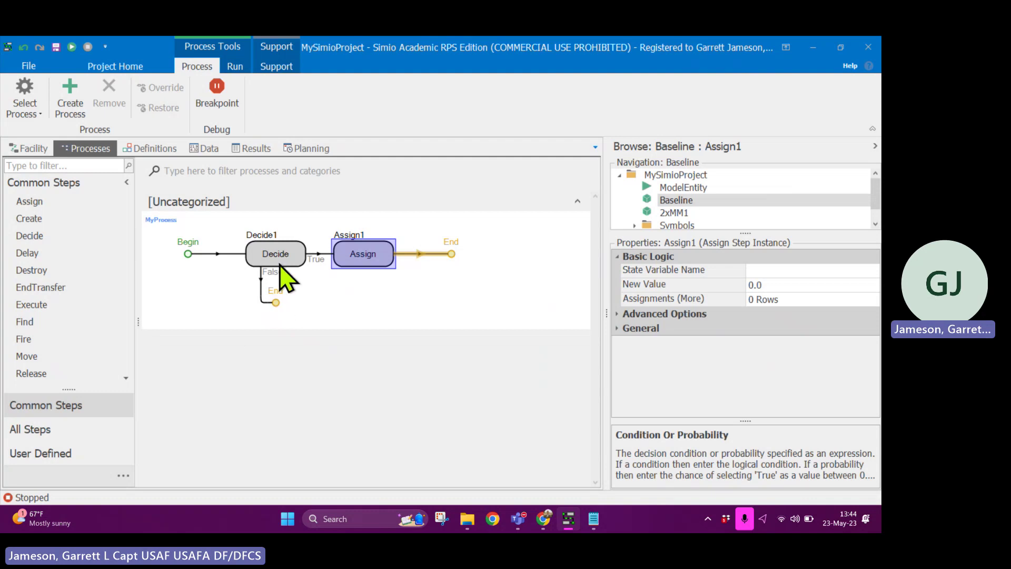
mouse_move(288, 253)
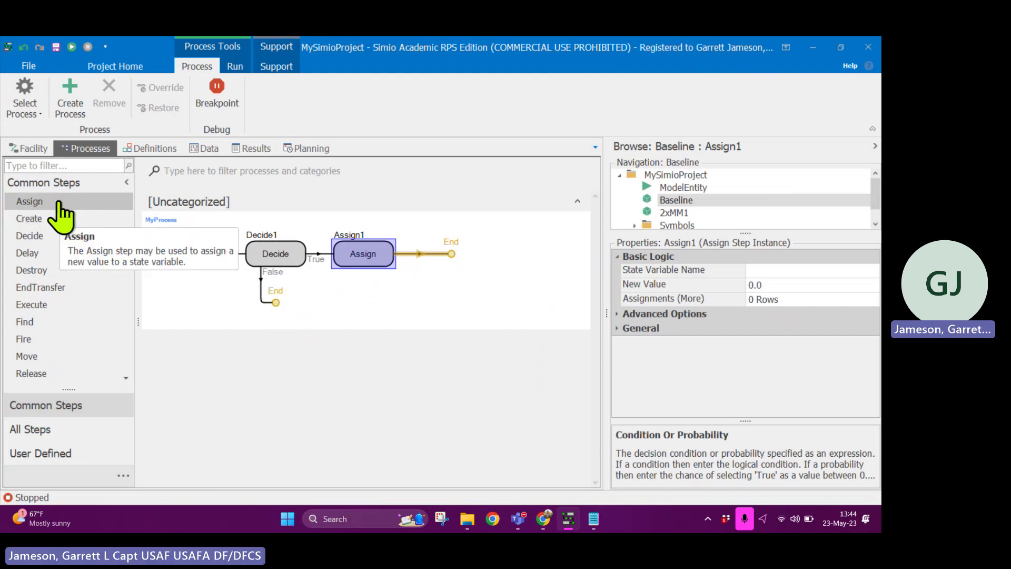
left_click_drag(59, 213, 248, 266)
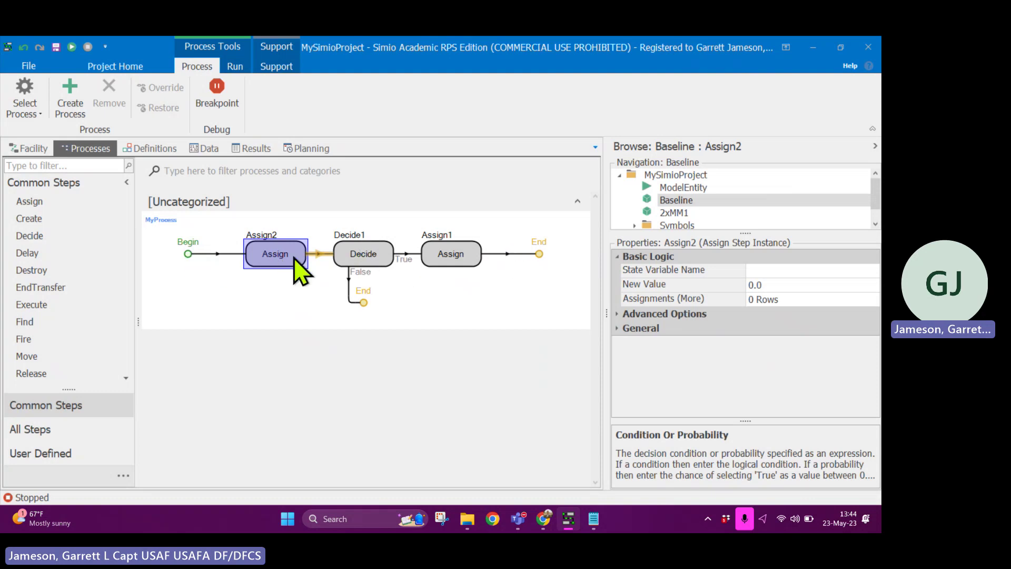
left_click_drag(281, 254, 461, 262)
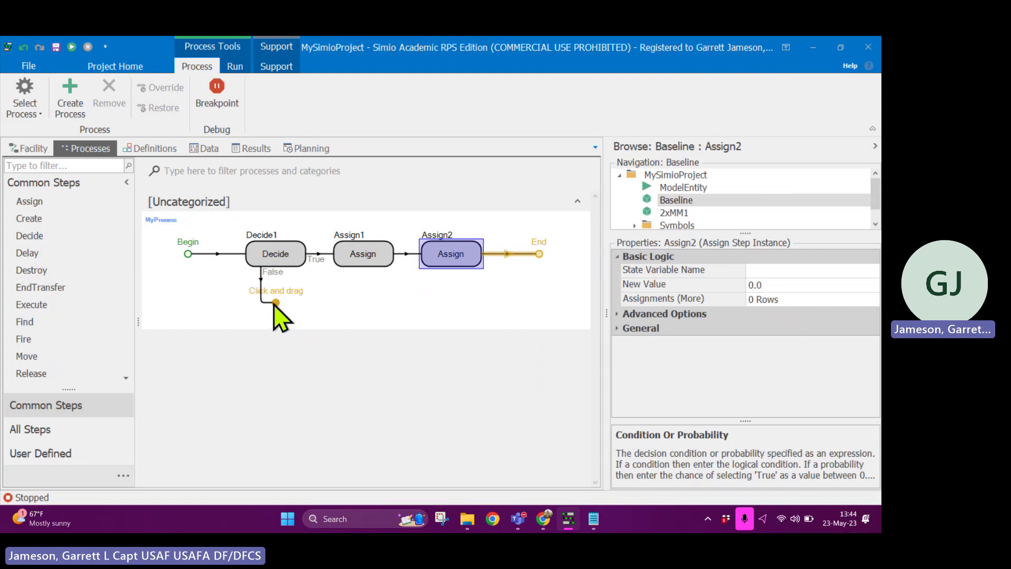
Return the False branch to its own End and delete Assign2
left_click_drag(274, 303, 417, 281)
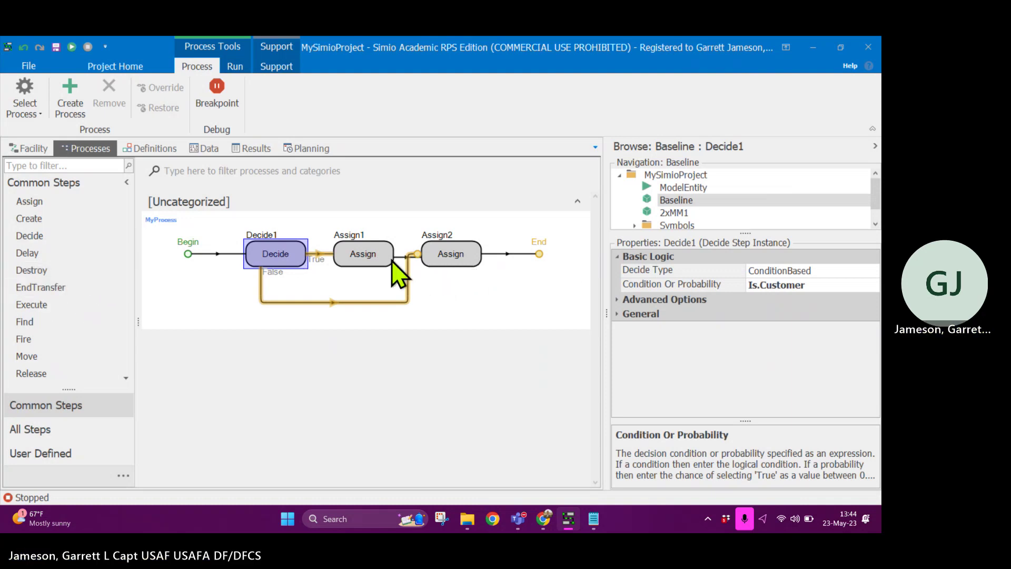
left_click_drag(416, 254, 402, 293)
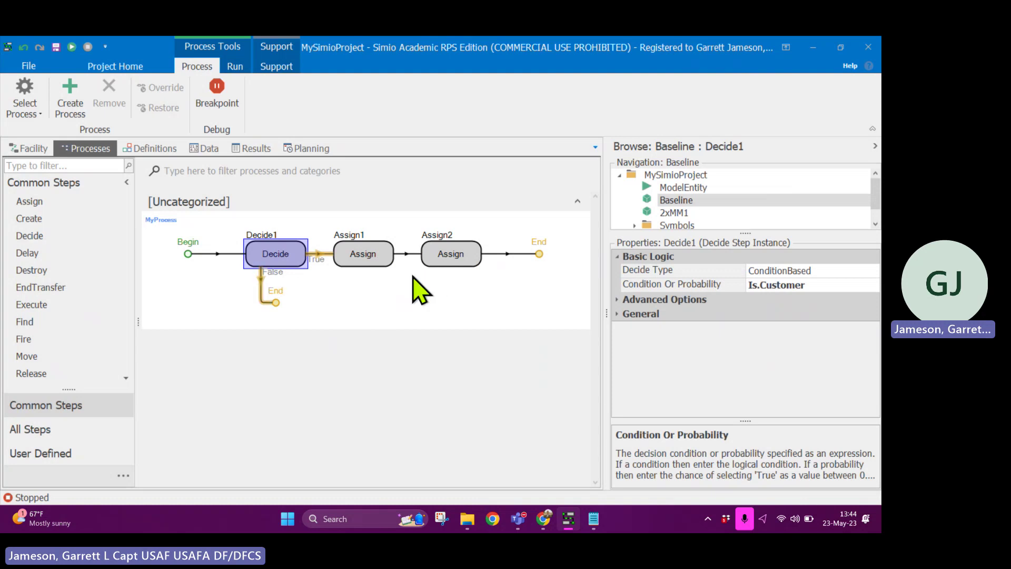
left_click_drag(451, 258, 237, 283)
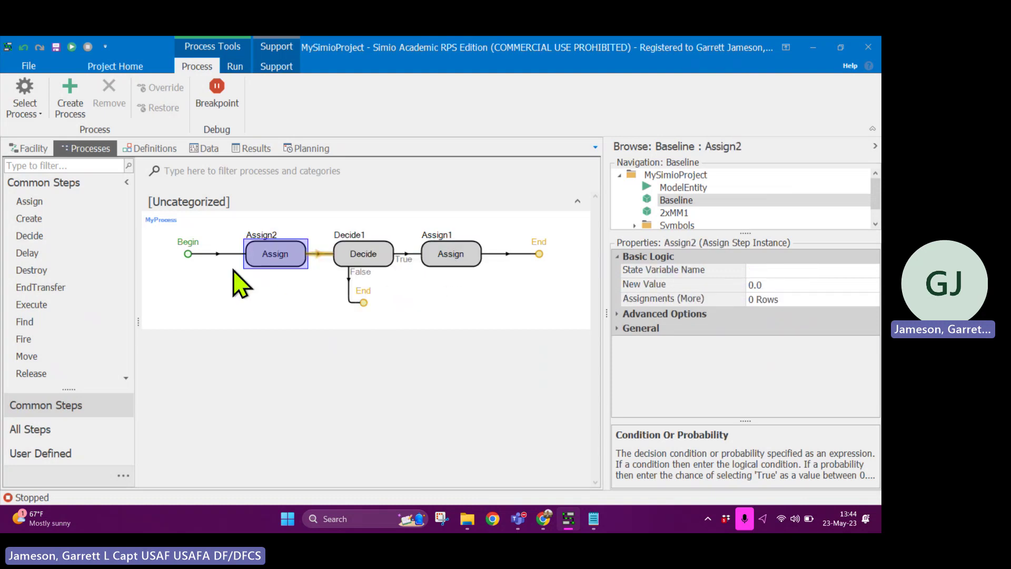
right_click(274, 259)
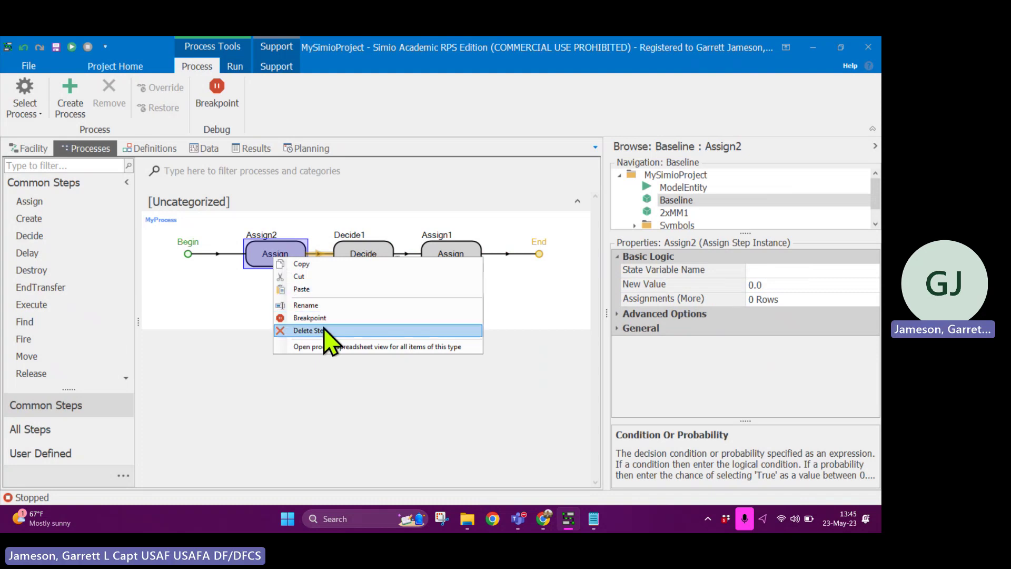
left_click(327, 331)
left_click(267, 262)
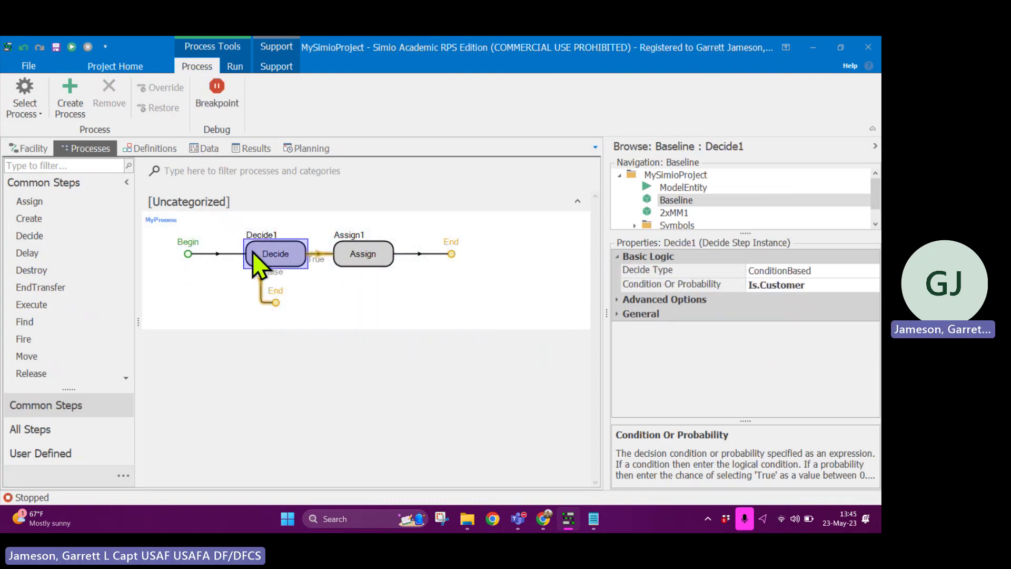
Open Assign1's Assignments (More) editor and add two assignment rows
left_click(371, 257)
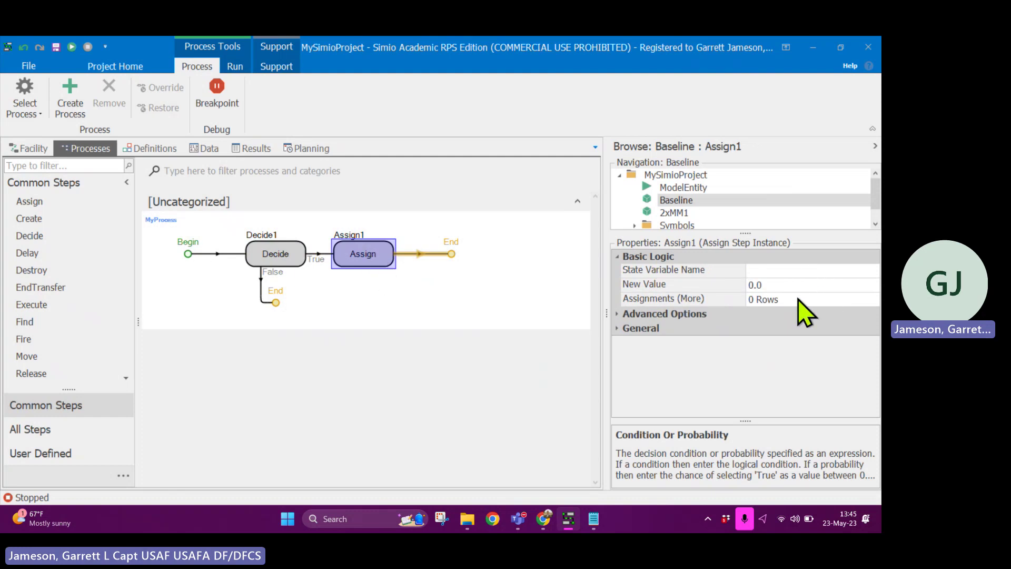
left_click(814, 299)
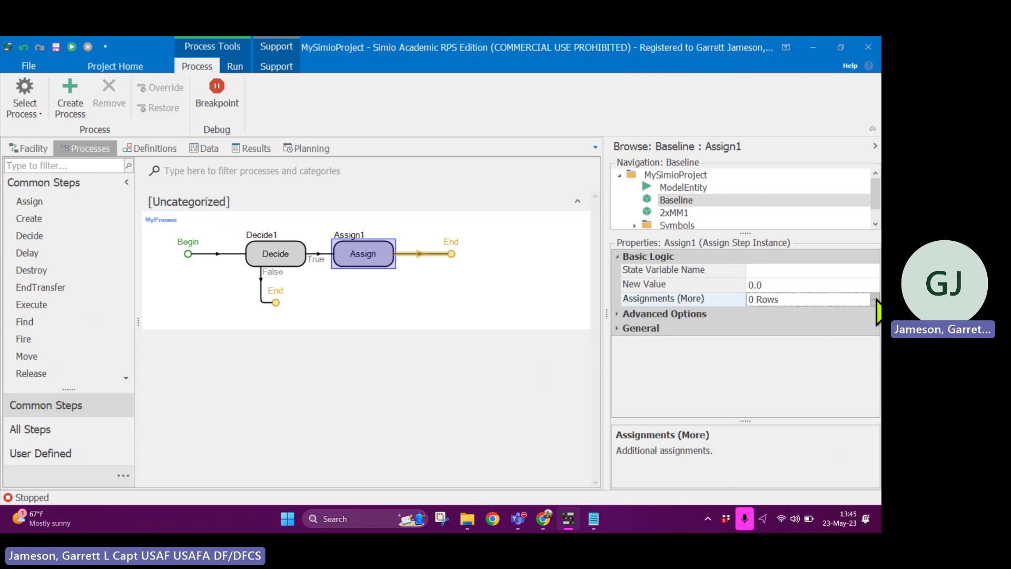
left_click(874, 299)
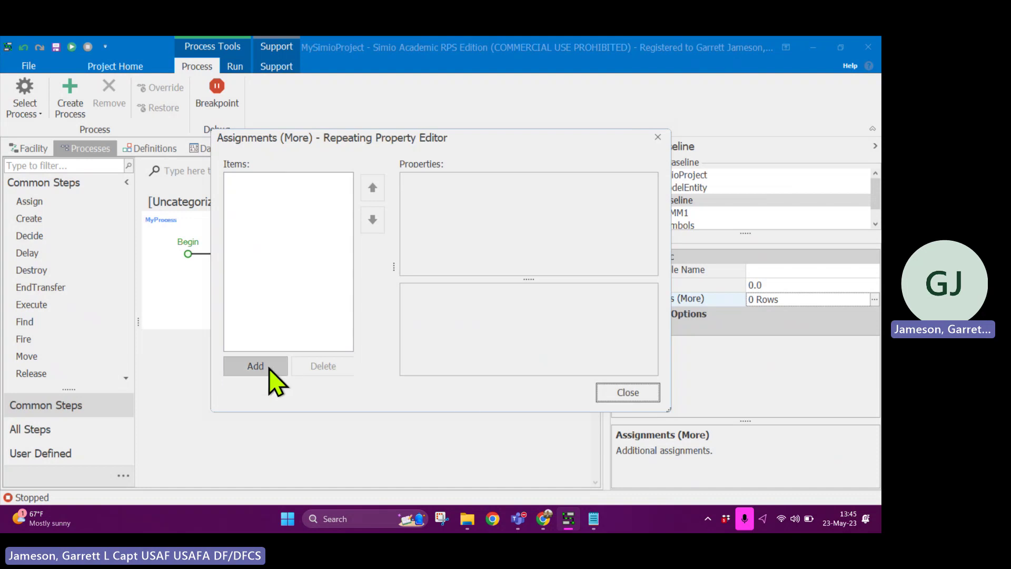
left_click(269, 370)
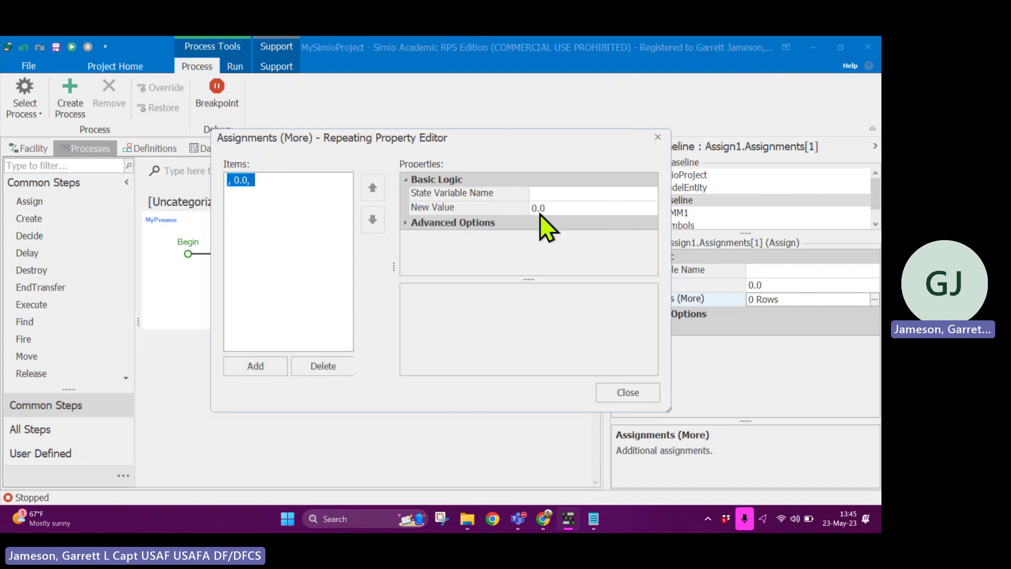
left_click(272, 363)
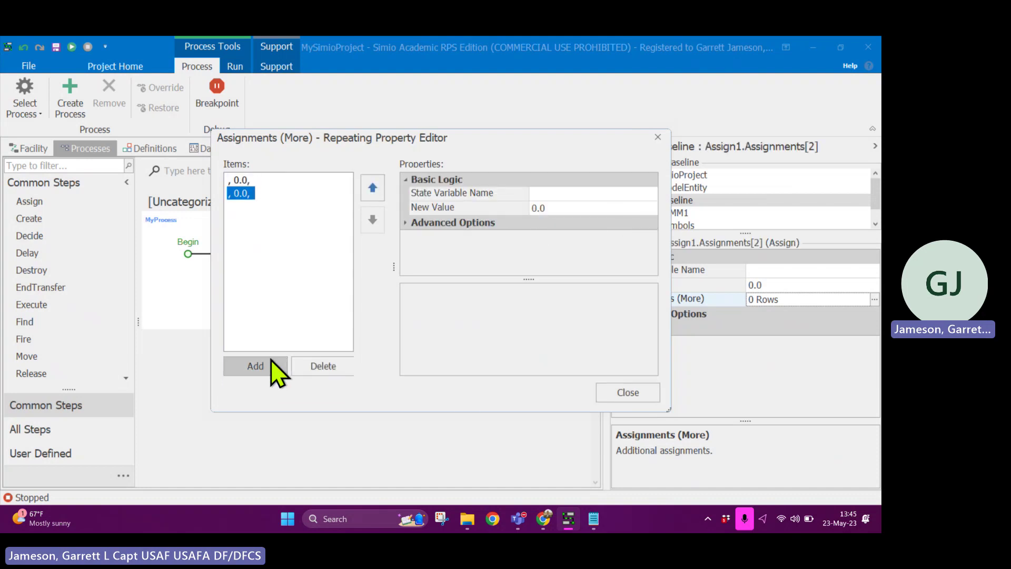
Set an assignment of 2xMM1.Cost to 14, then delete that entry
left_click(654, 198)
left_click(654, 194)
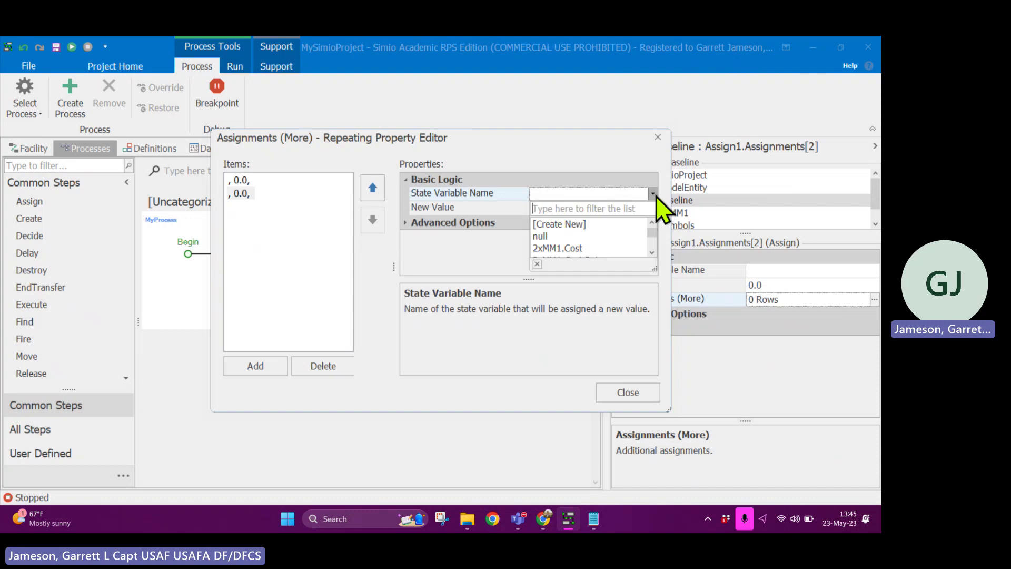
left_click(577, 247)
left_click(573, 208)
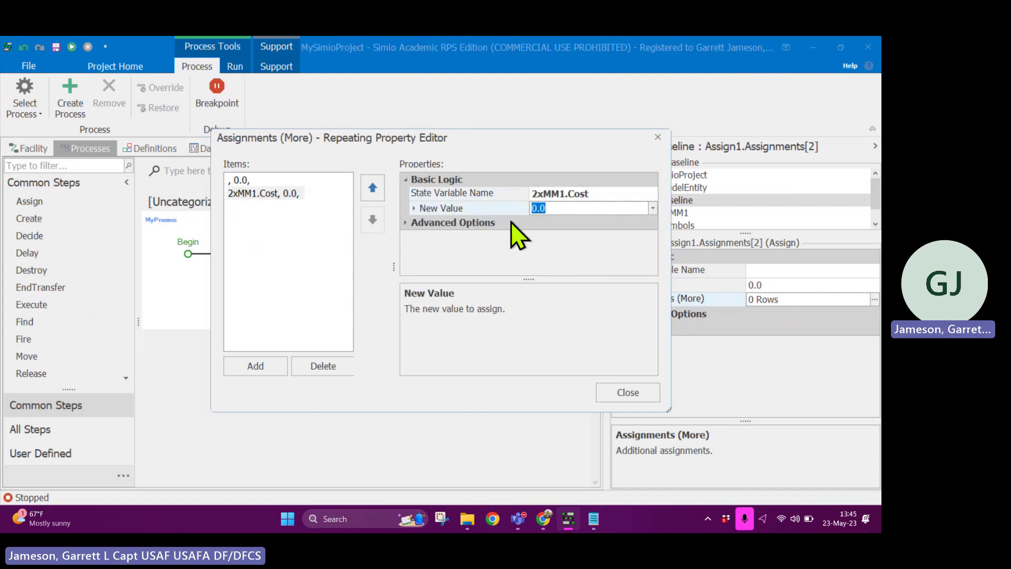
type("`1")
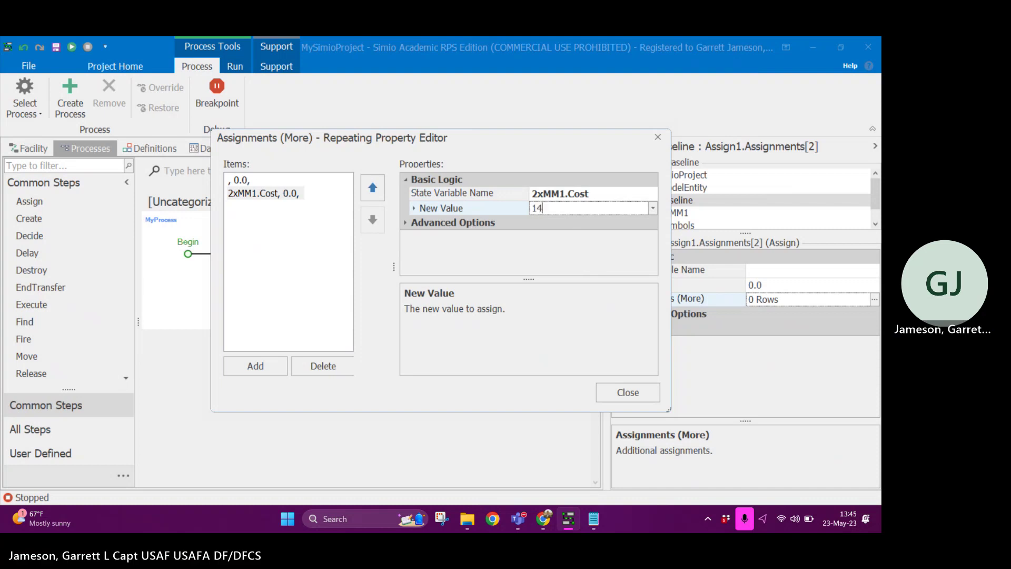
key("Return")
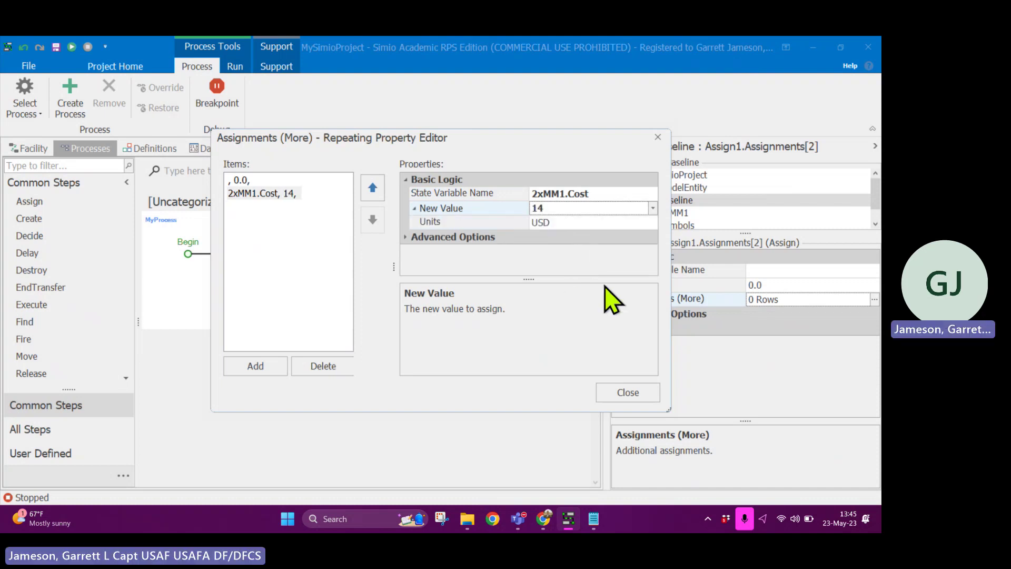
left_click(323, 367)
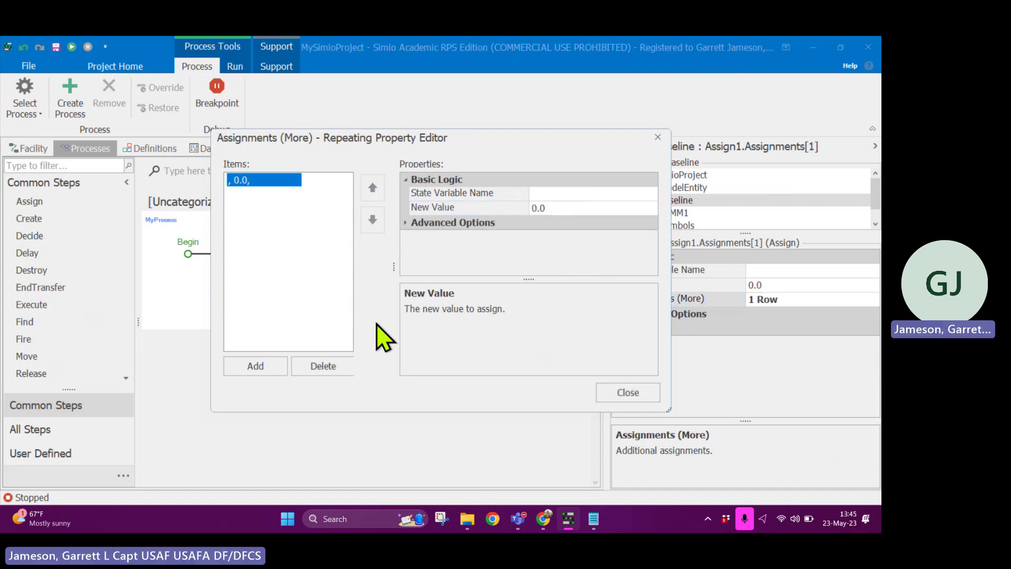
left_click(635, 395)
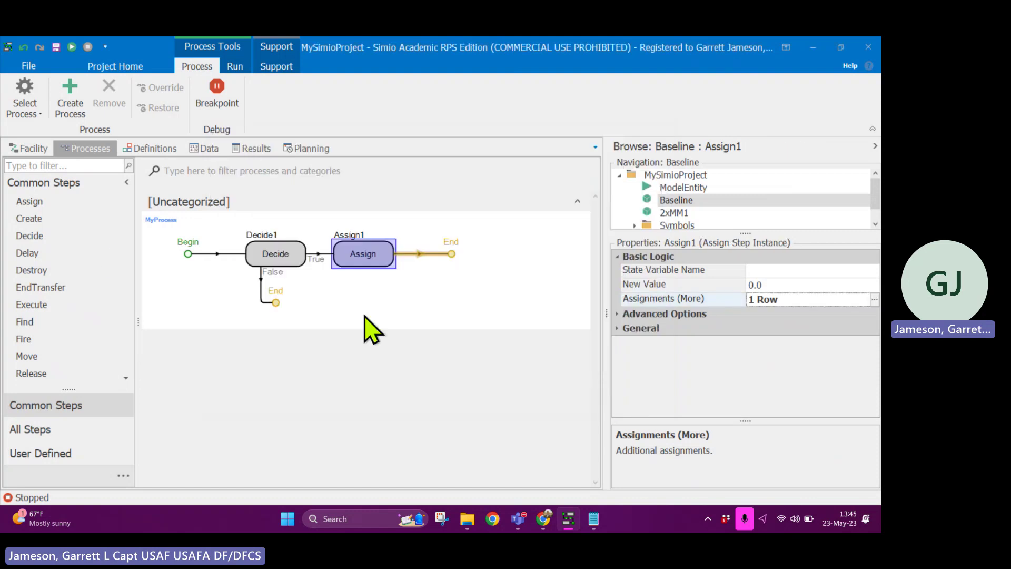
left_click_drag(53, 203, 440, 264)
left_click_drag(91, 206, 550, 270)
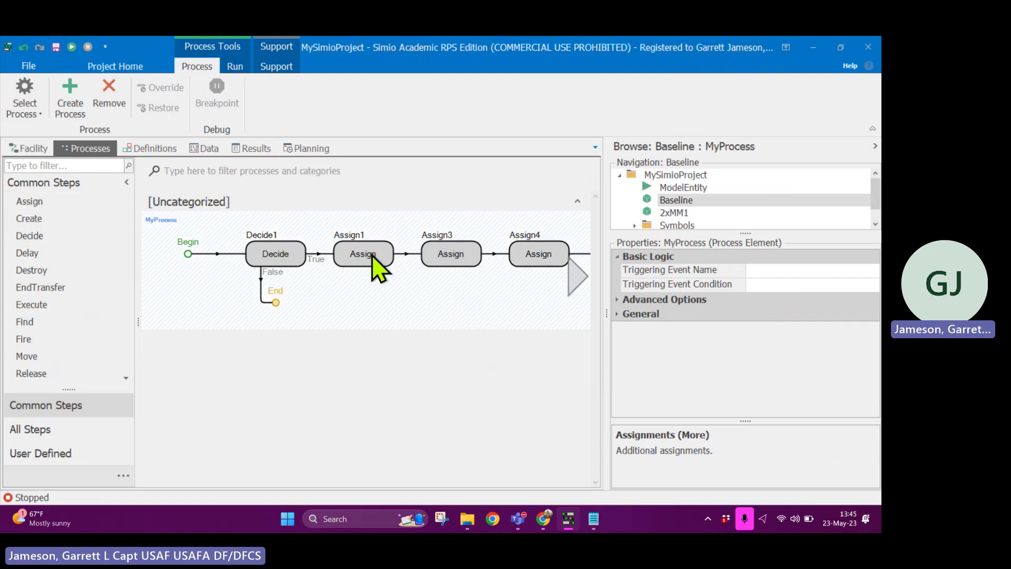
left_click(377, 268)
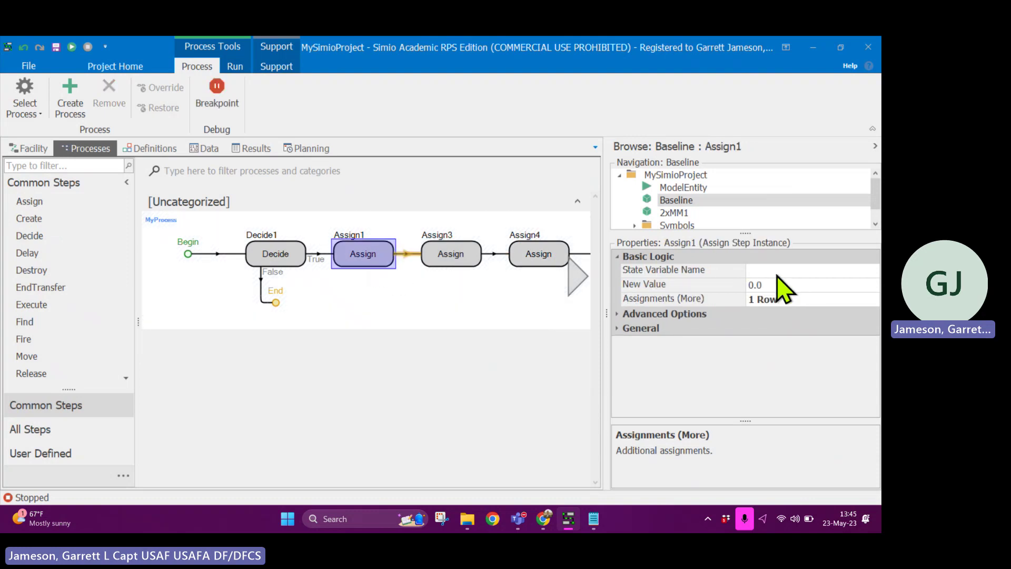
left_click(460, 259)
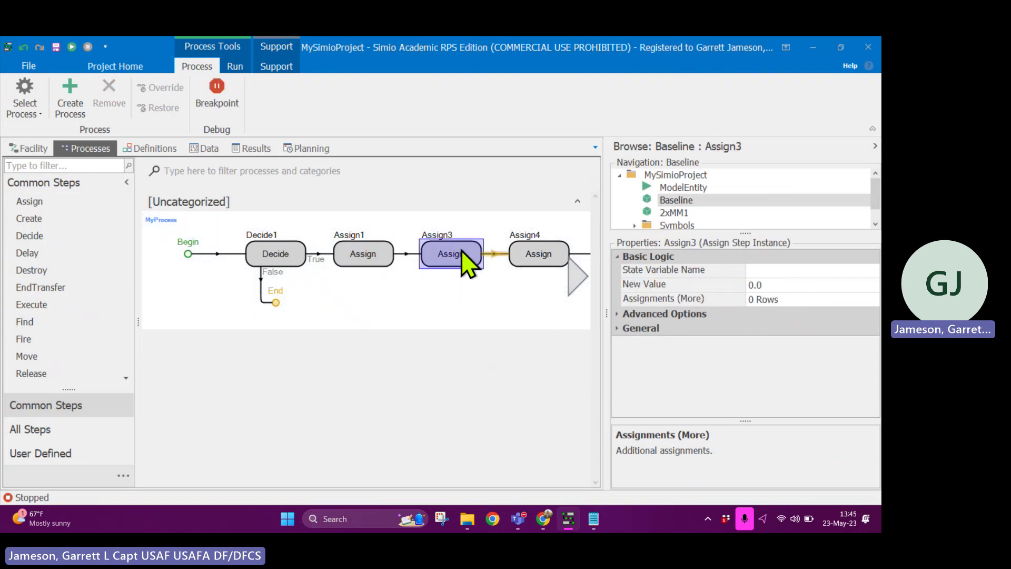
key("Delete")
left_click(470, 258)
key("Delete")
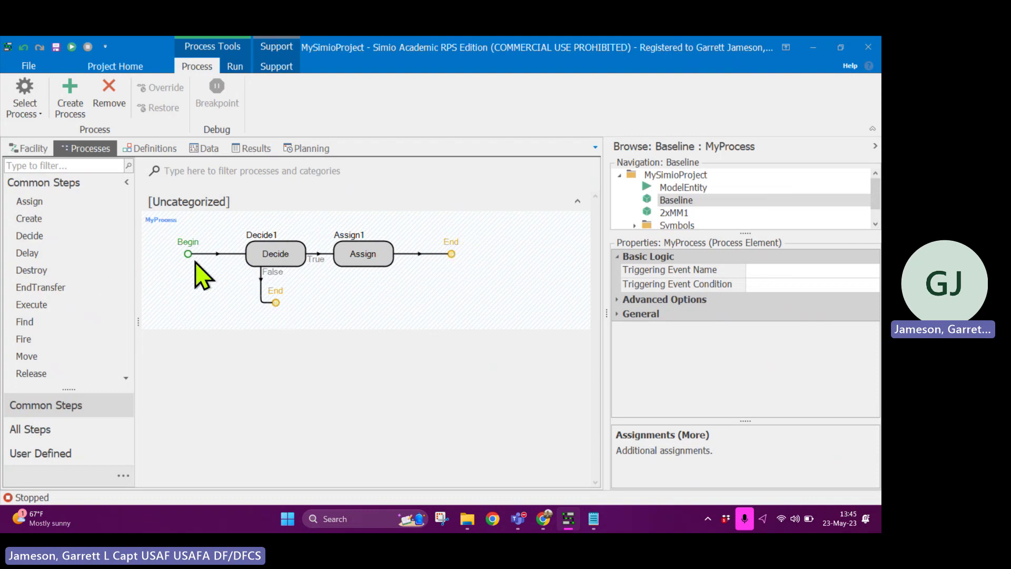
left_click(274, 262)
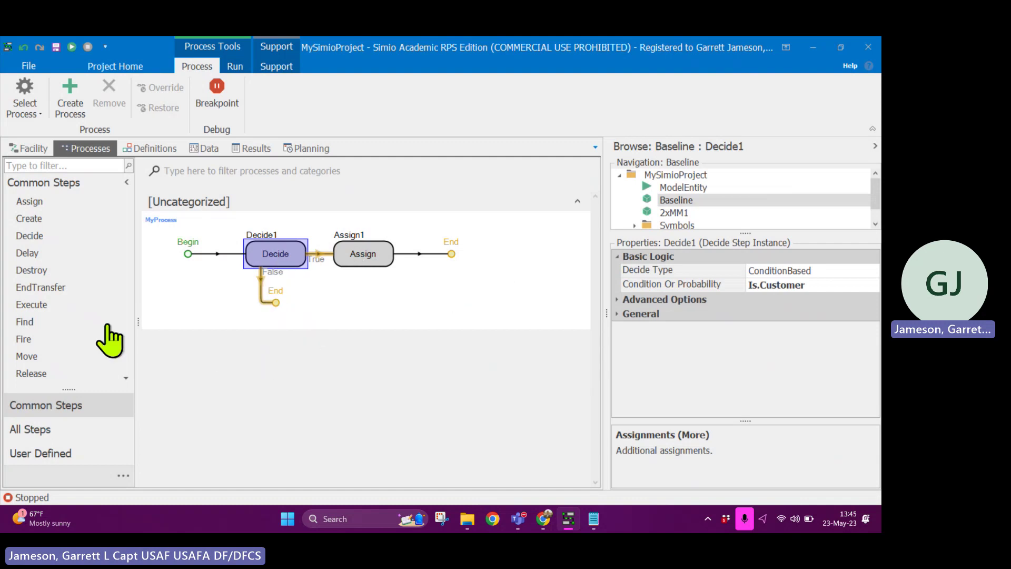
Create Process1 and place a Tally step, Tally2, between its Begin and End
left_click(75, 103)
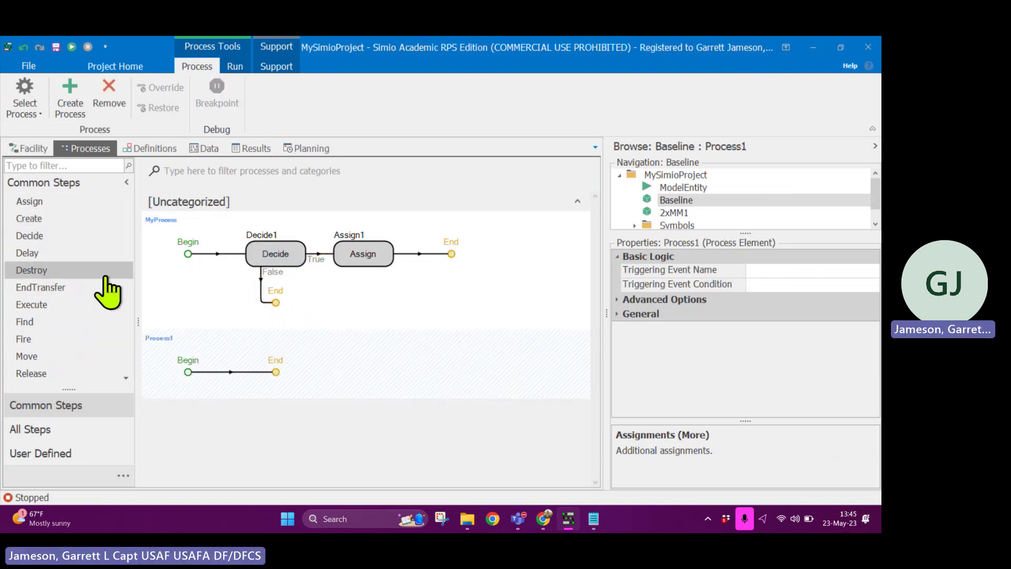
scroll(97, 342, "down", 4)
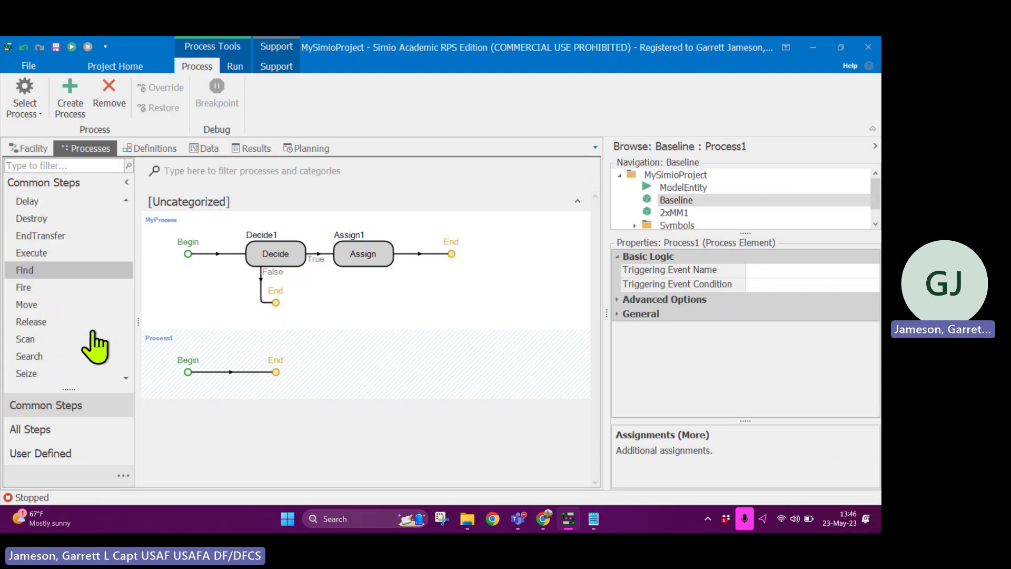
scroll(94, 339, "down", 3)
left_click_drag(69, 339, 256, 371)
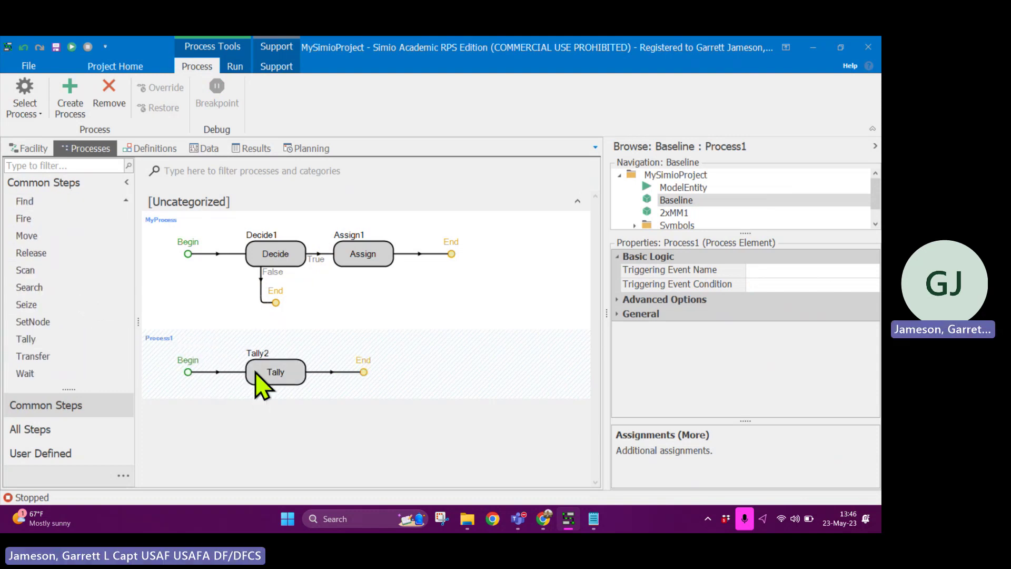
left_click(295, 371)
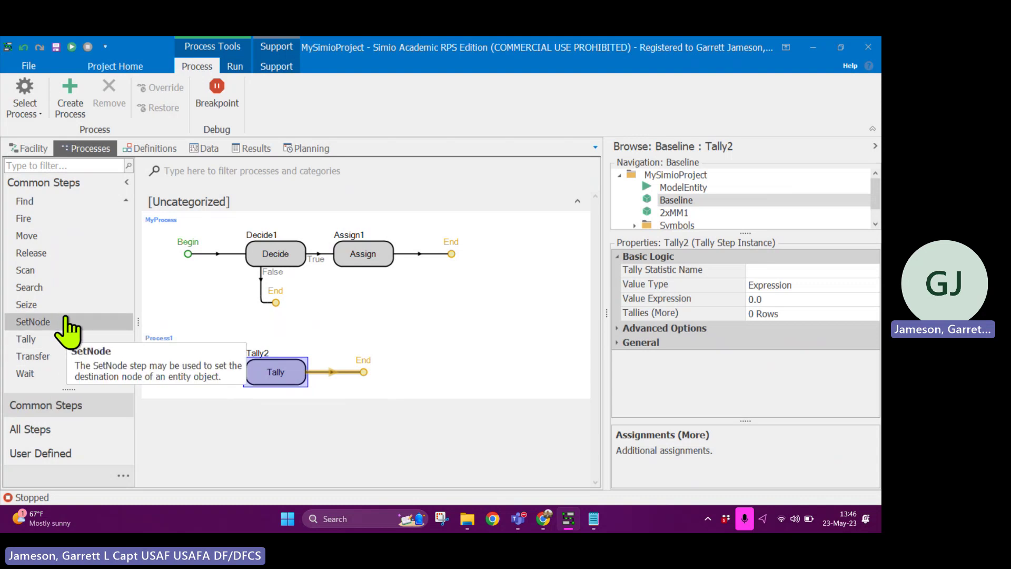
scroll(66, 317, "up", 4)
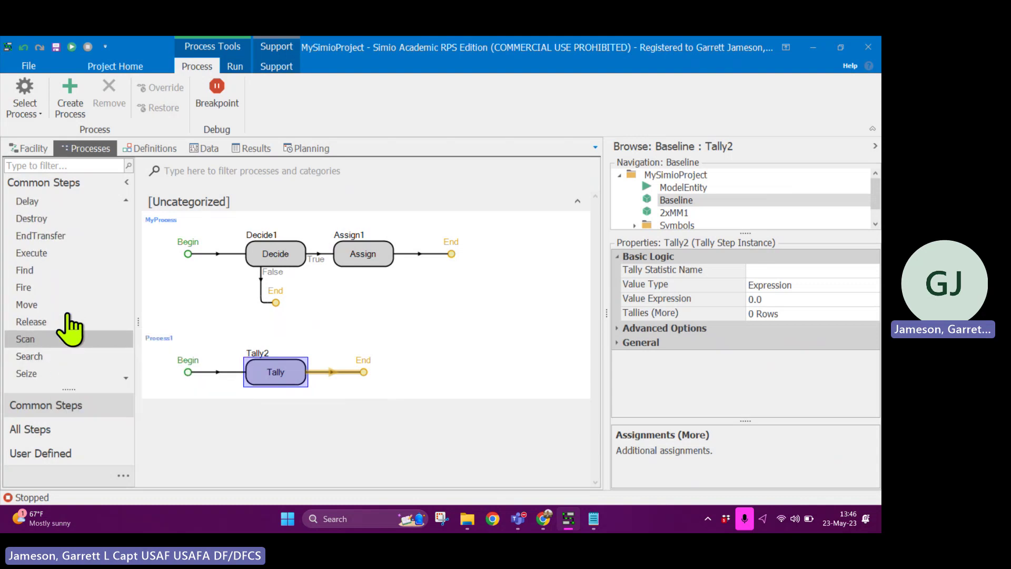
Place Destroy1 on Decide1's False branch, with Destroy Type AssociatedObject
left_click_drag(67, 220, 269, 301)
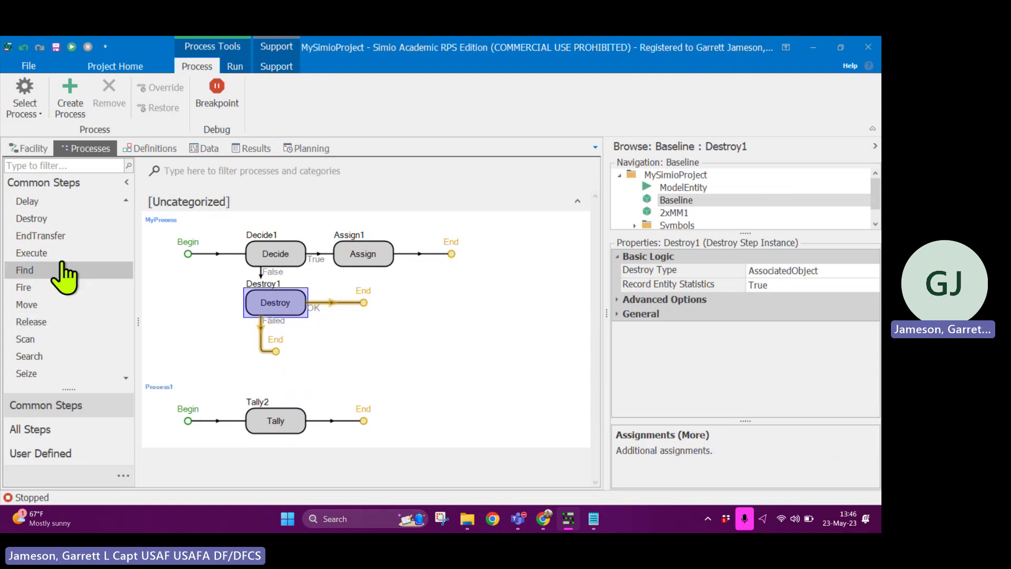
scroll(72, 350, "down", 4)
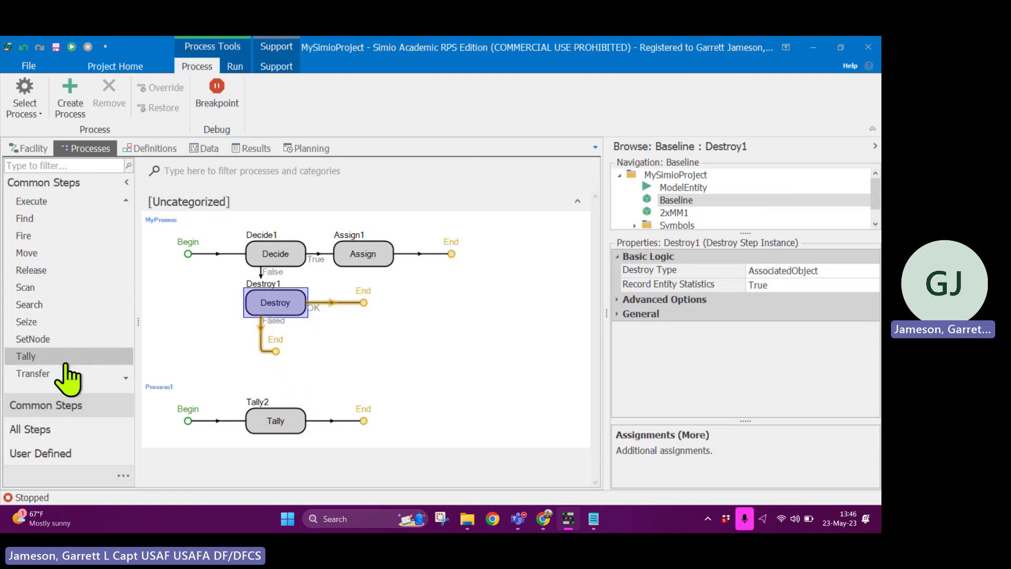
Insert Transfer1 before Assign1 and connect Destroy1's OK exit into Assign1
left_click_drag(56, 357, 362, 253)
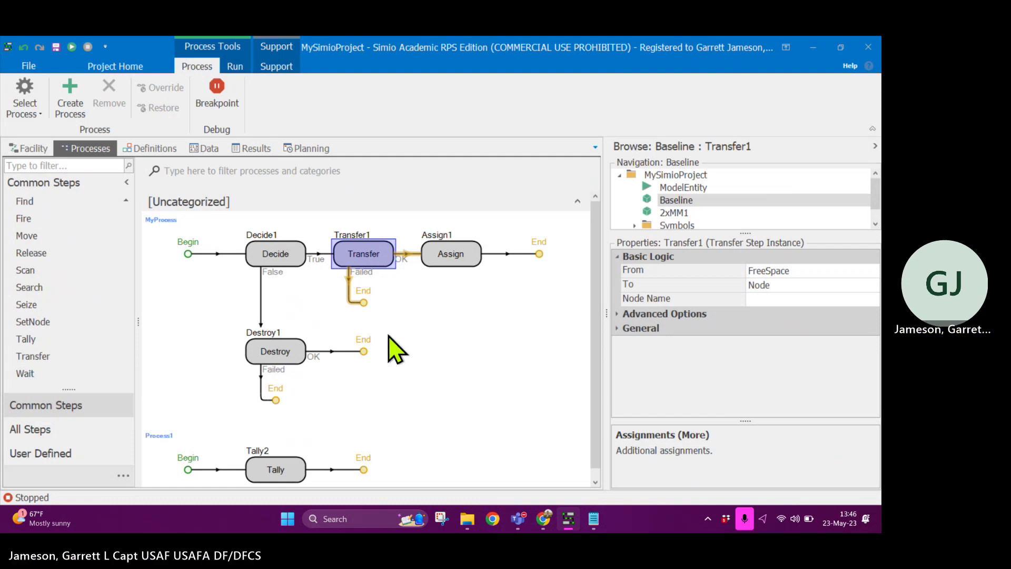
scroll(389, 337, "down", 1)
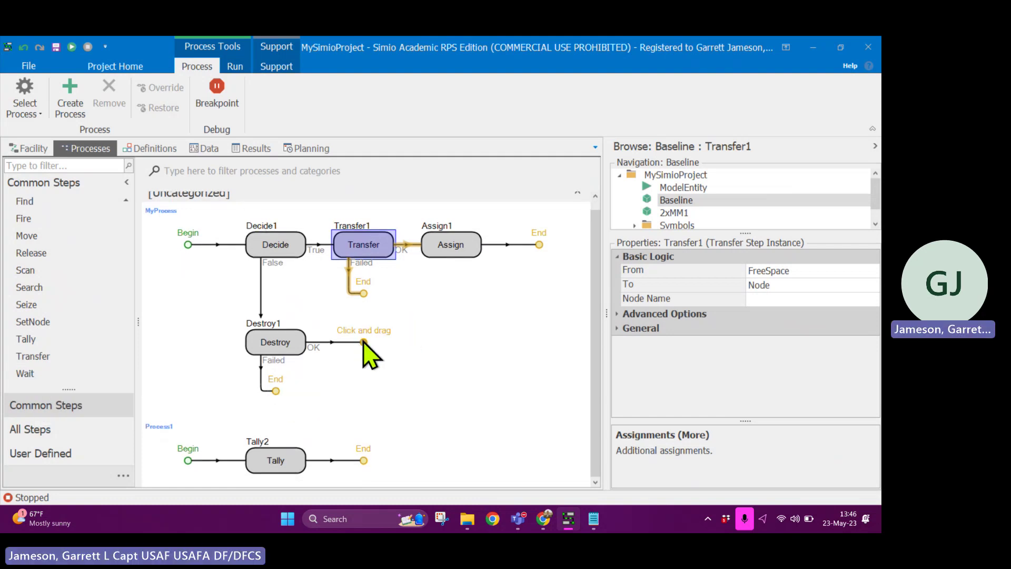
left_click_drag(364, 342, 417, 248)
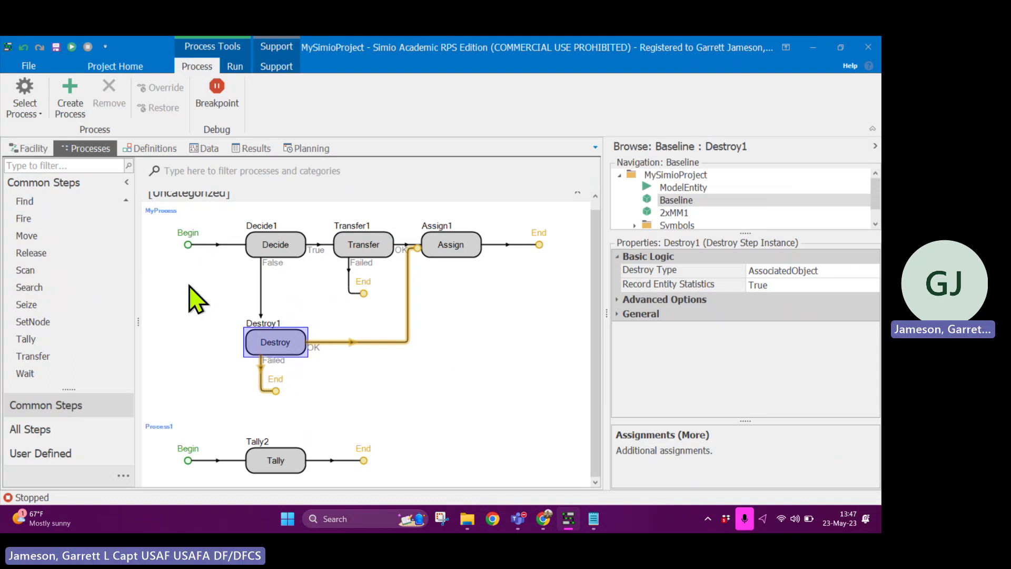
left_click(195, 299)
left_click(403, 445)
left_click(276, 265)
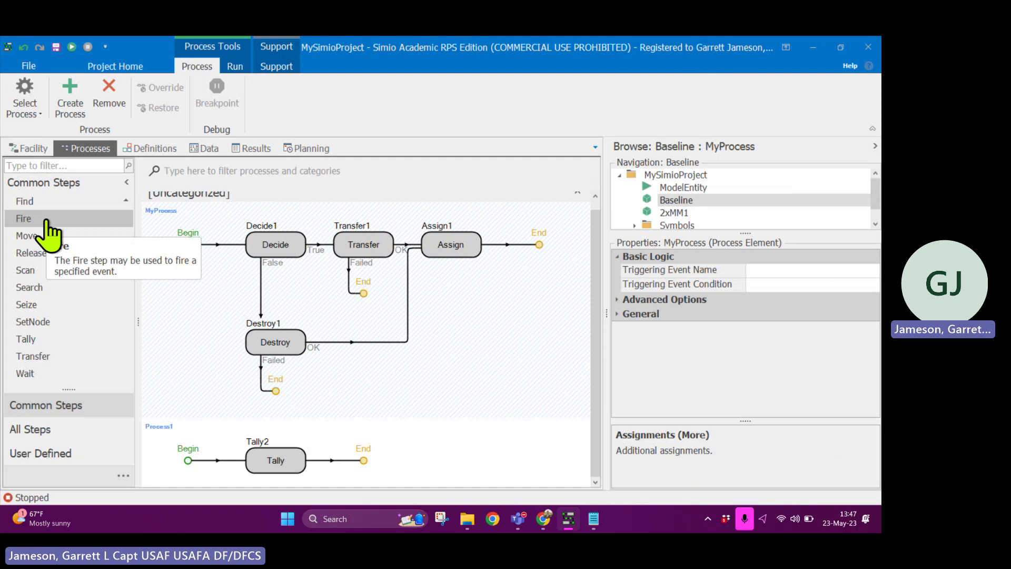
Place Execute1 on Destroy1's Failed branch with Process Name set to Process1
scroll(57, 277, "up", 1)
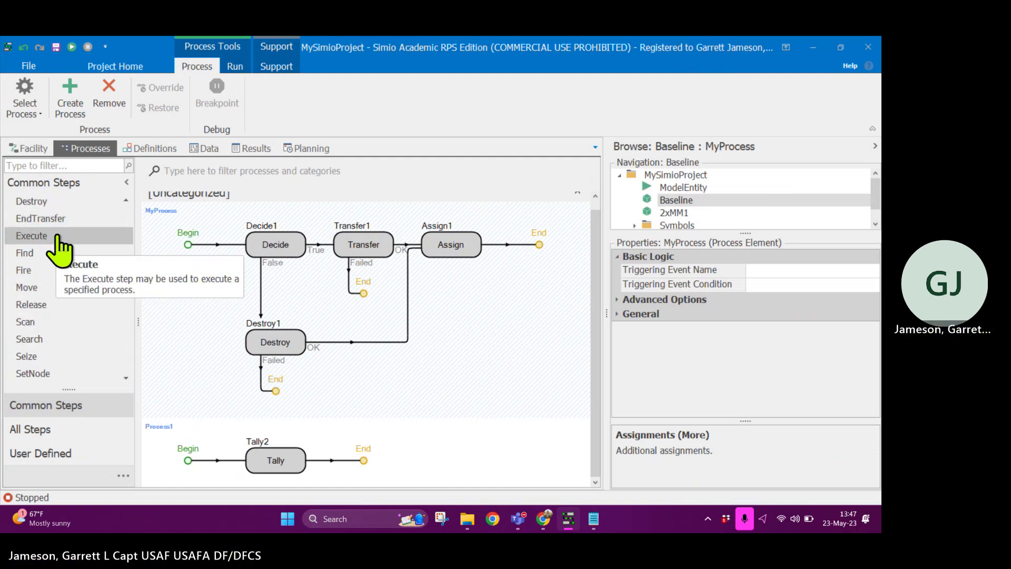
left_click_drag(57, 237, 286, 387)
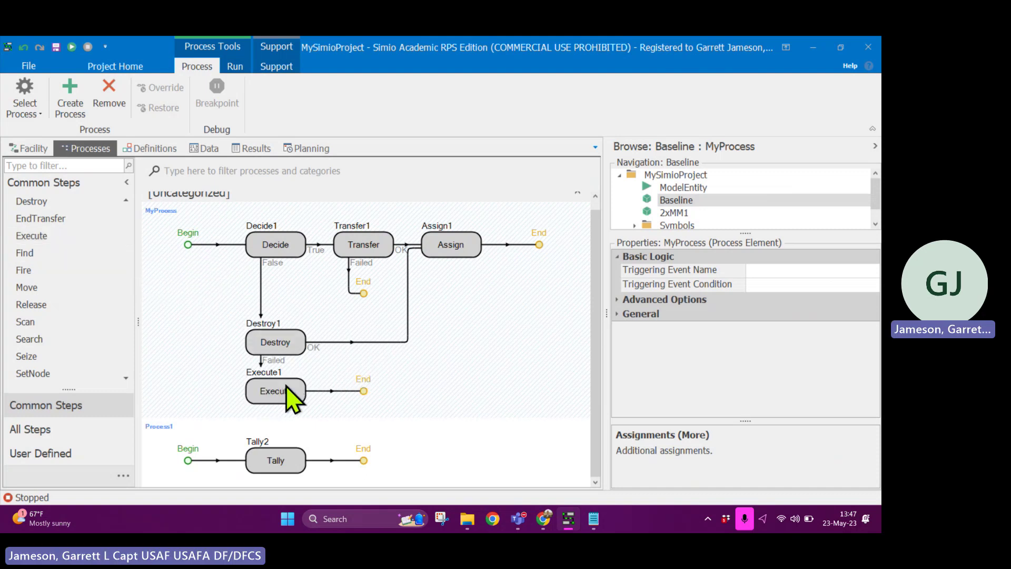
left_click(821, 271)
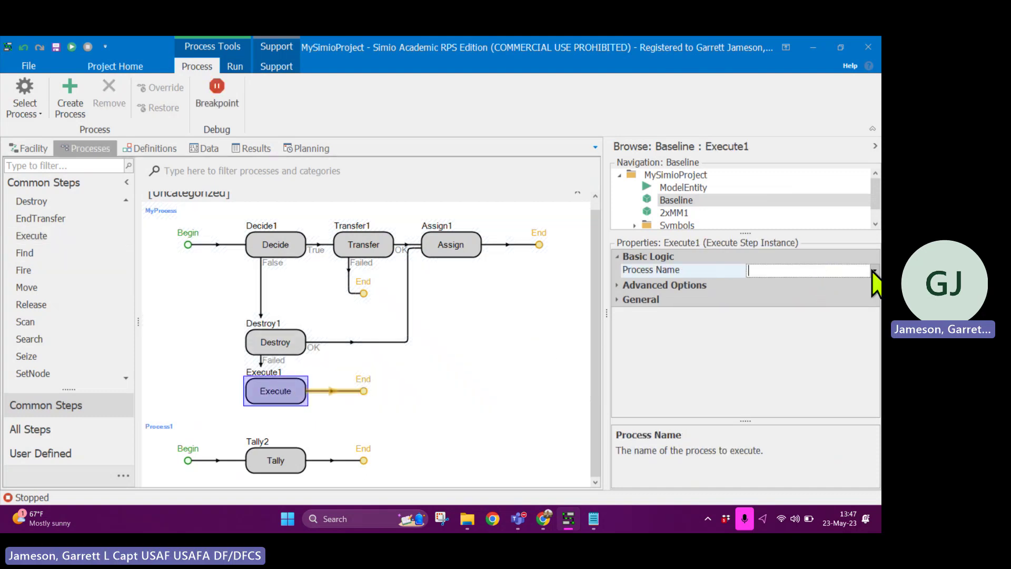
left_click(874, 270)
scroll(797, 337, "down", 1)
left_click(792, 330)
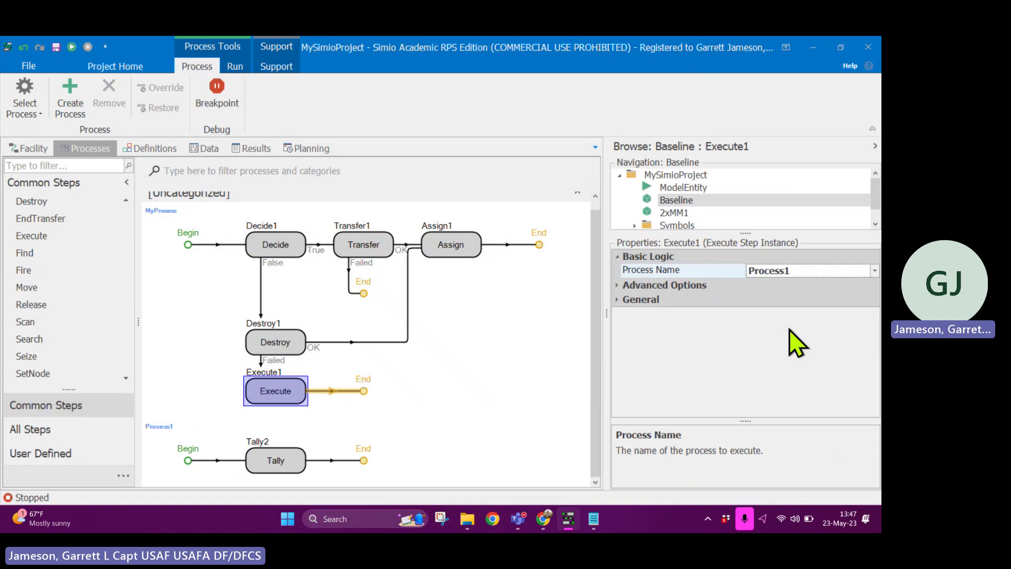
left_click(451, 383)
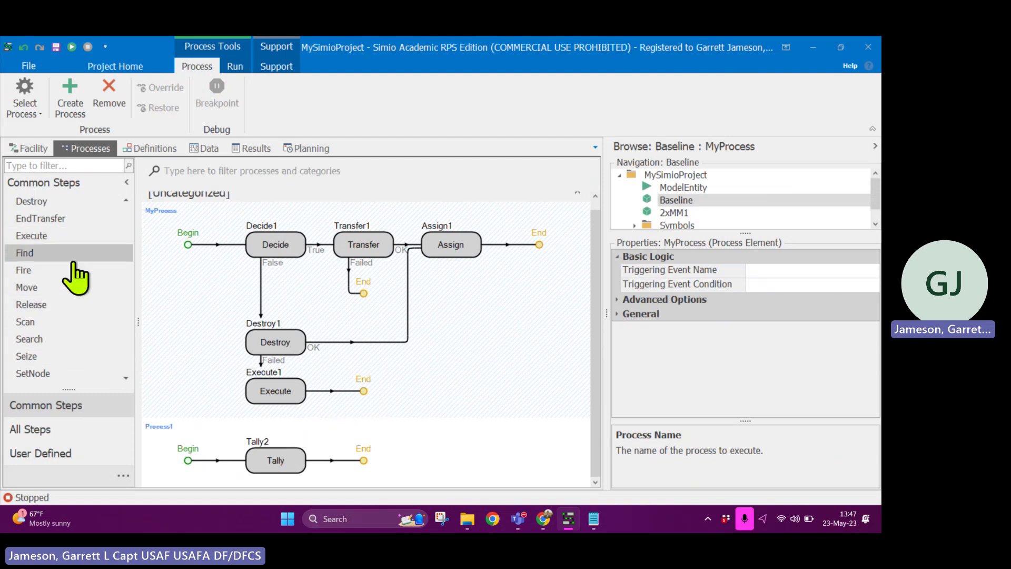
scroll(74, 276, "up", 3)
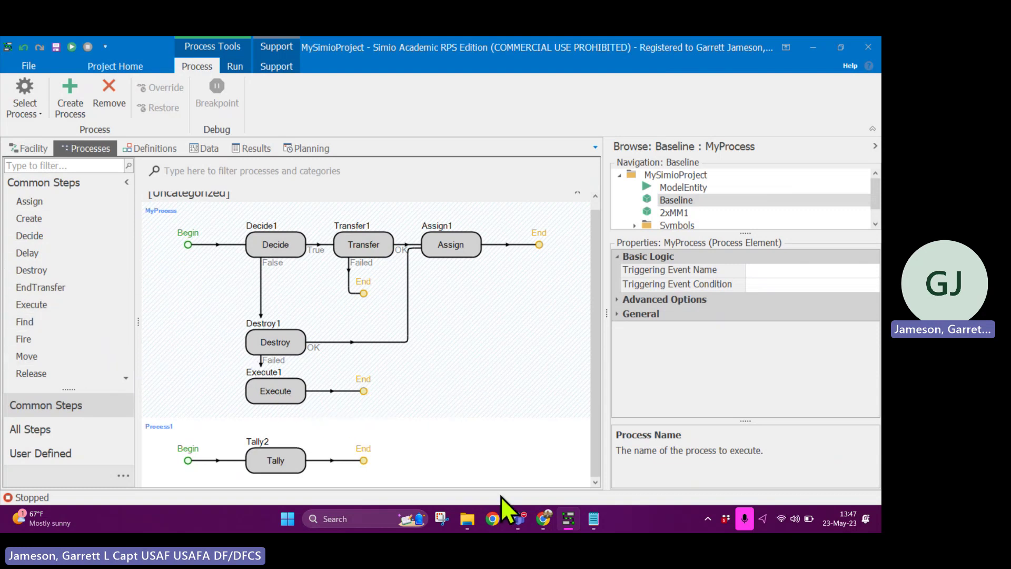
mouse_move(521, 517)
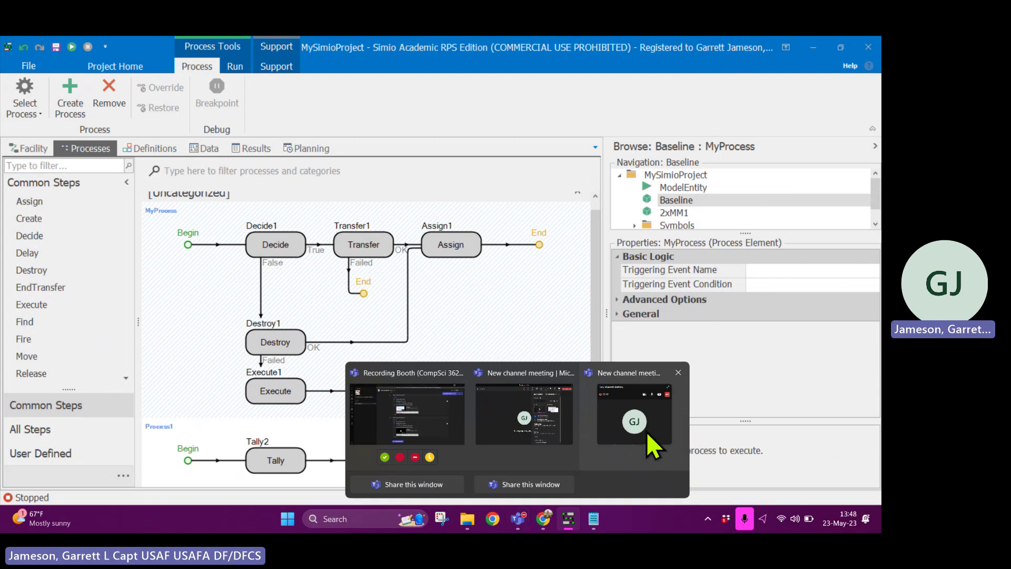